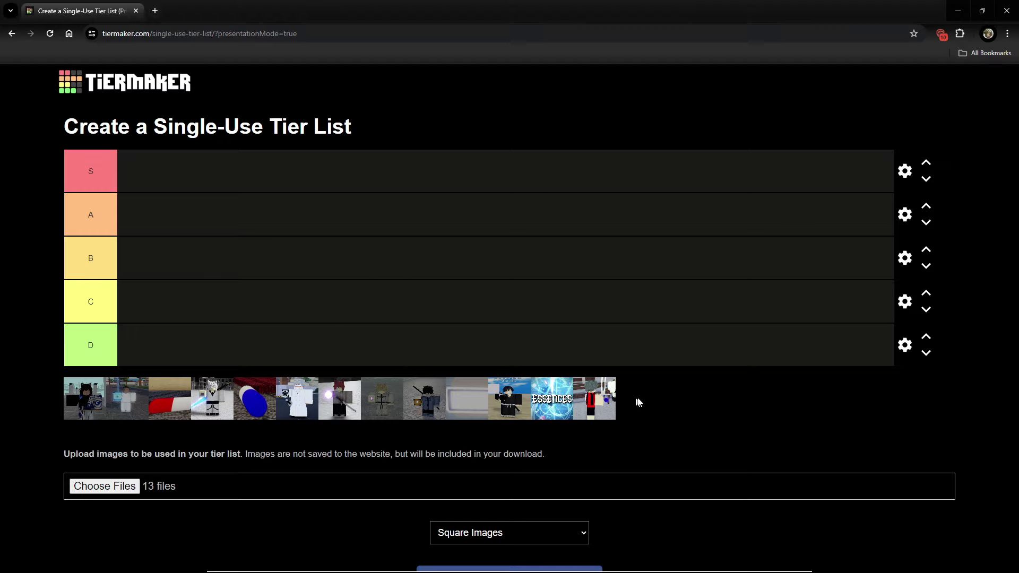
Place the dark-haired character image in row C.
mouse_move(589, 400)
left_mouse_down()
mouse_move(538, 399)
mouse_move(633, 396)
left_mouse_up()
mouse_move(83, 396)
left_mouse_down()
mouse_move(236, 327)
mouse_move(241, 308)
left_mouse_up()
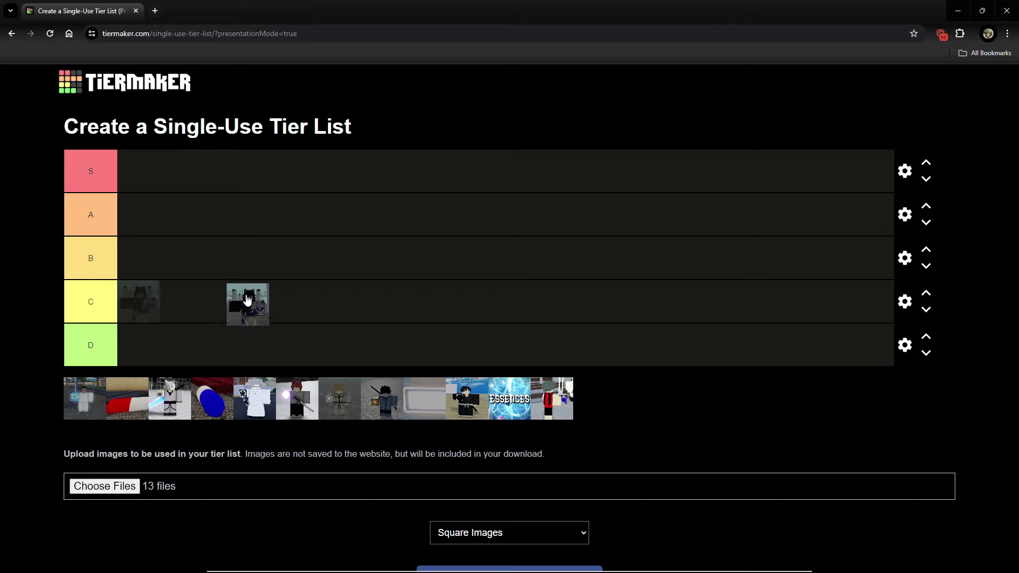
left_click_drag(241, 307, 237, 293)
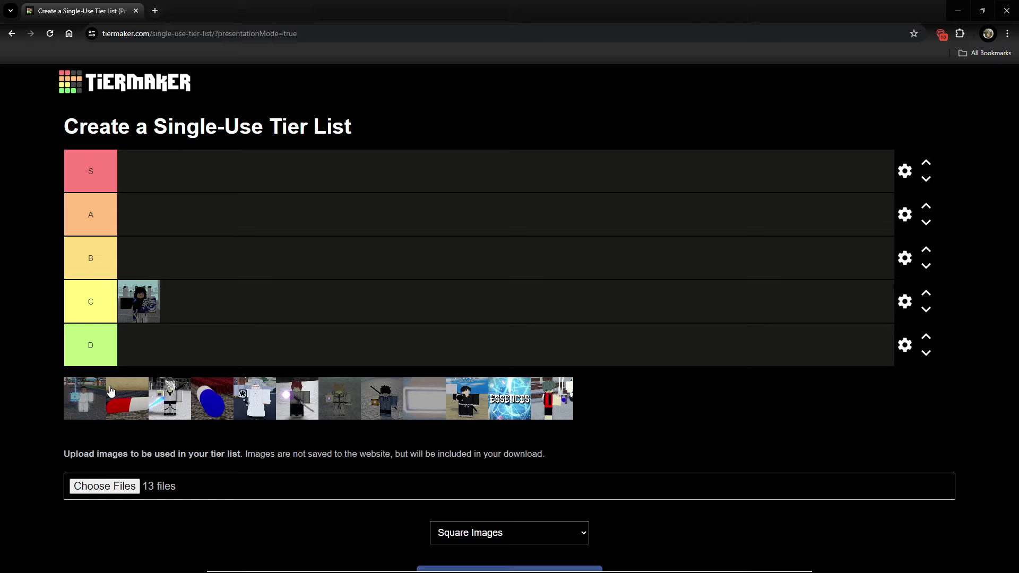
left_click_drag(136, 309, 206, 304)
left_click_drag(142, 301, 205, 299)
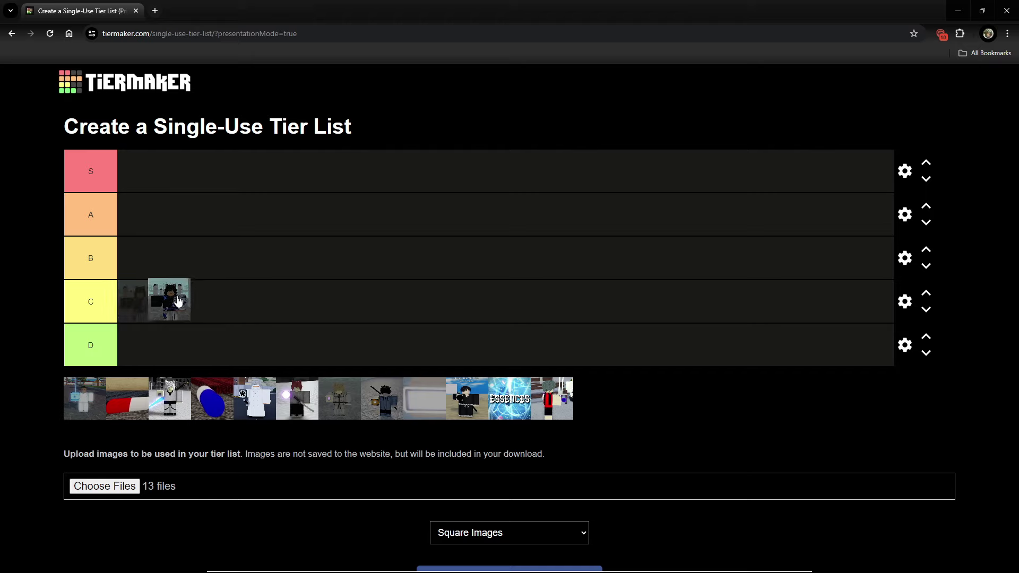
Fill row D with the red-and-white image first, then the pale blocky figure.
mouse_move(96, 396)
left_mouse_down()
mouse_move(435, 357)
mouse_move(428, 344)
left_mouse_up()
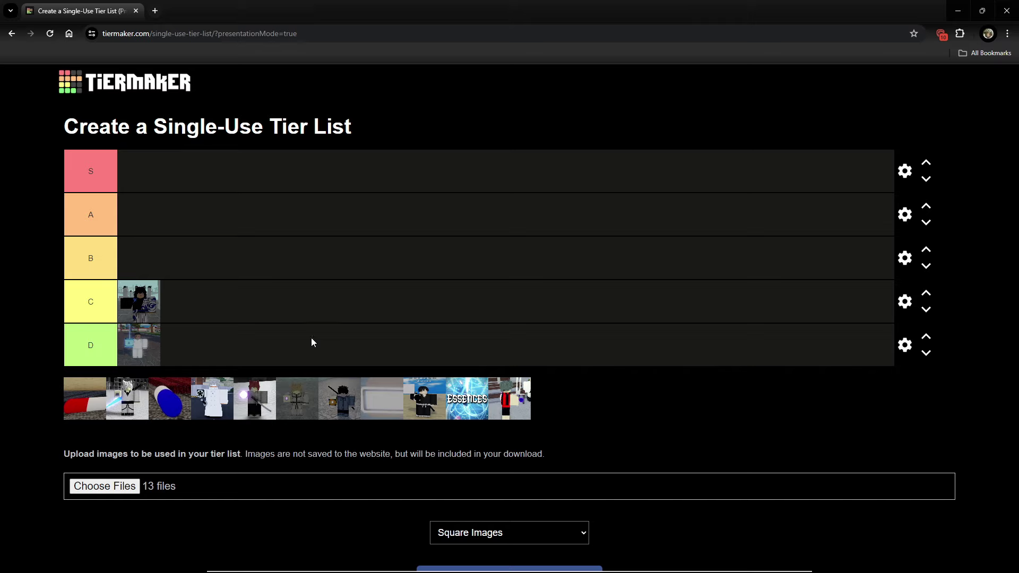
left_click_drag(148, 349, 281, 347)
mouse_move(94, 398)
left_mouse_down()
mouse_move(511, 334)
mouse_move(147, 342)
left_mouse_up()
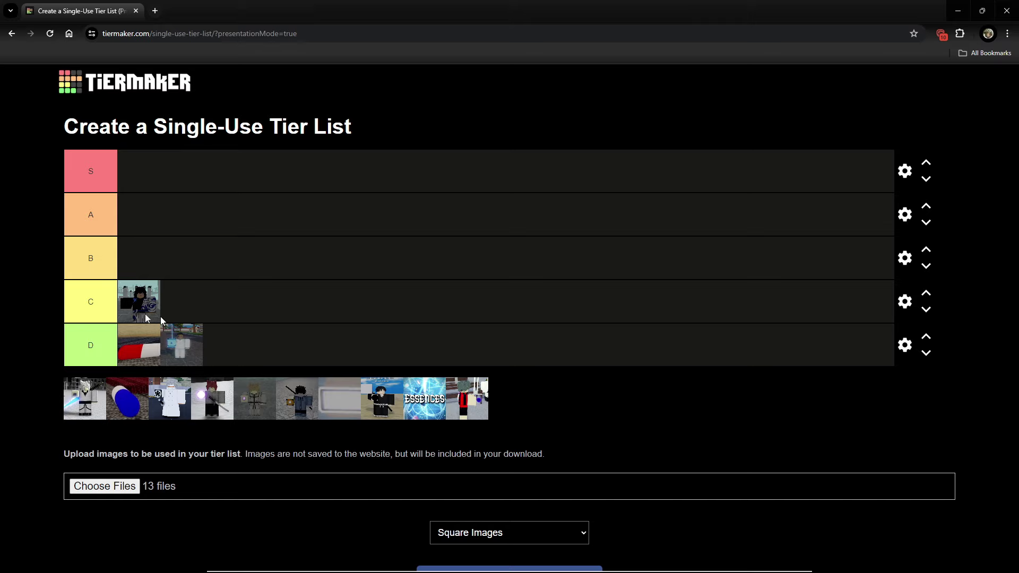
left_click_drag(143, 342, 139, 340)
Add the white-haired swordsman at row D's end and the blue pill image first in row C.
mouse_move(77, 402)
left_mouse_down()
mouse_move(225, 361)
mouse_move(234, 345)
left_mouse_up()
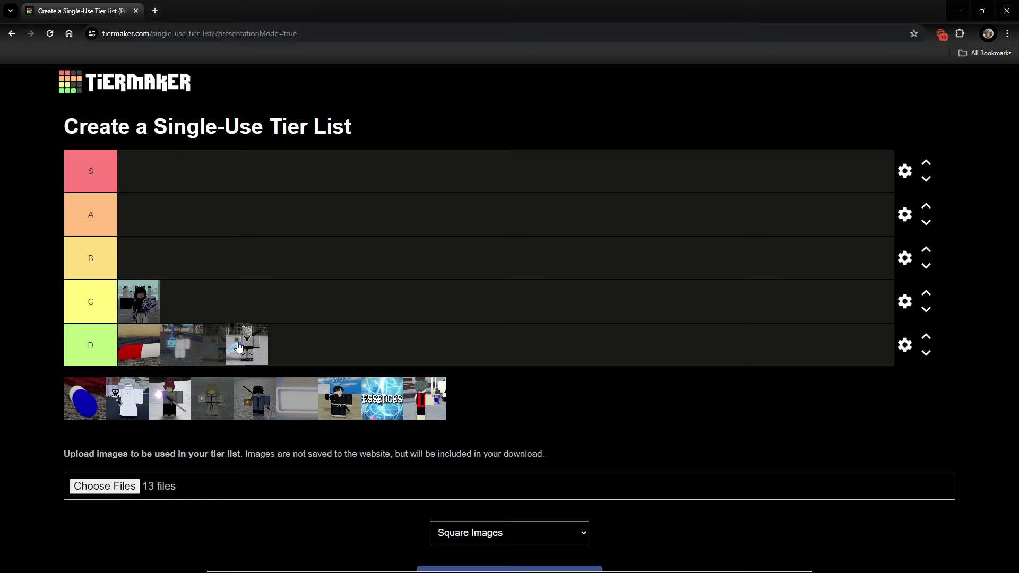
mouse_move(232, 345)
left_mouse_down()
mouse_move(248, 363)
mouse_move(295, 368)
mouse_move(361, 342)
mouse_move(257, 356)
left_mouse_up()
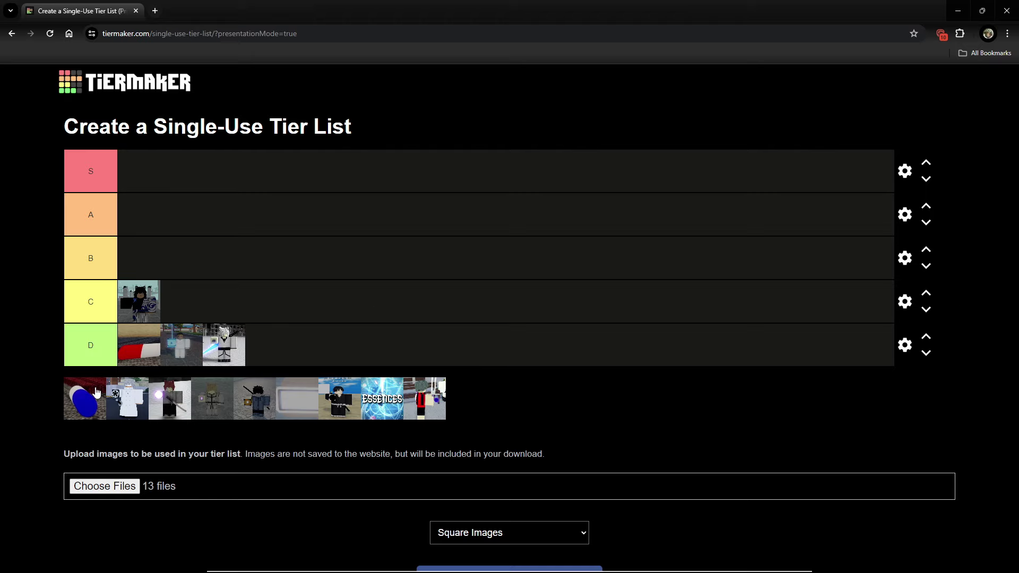
mouse_move(85, 399)
left_mouse_down()
mouse_move(264, 307)
mouse_move(175, 282)
left_mouse_up()
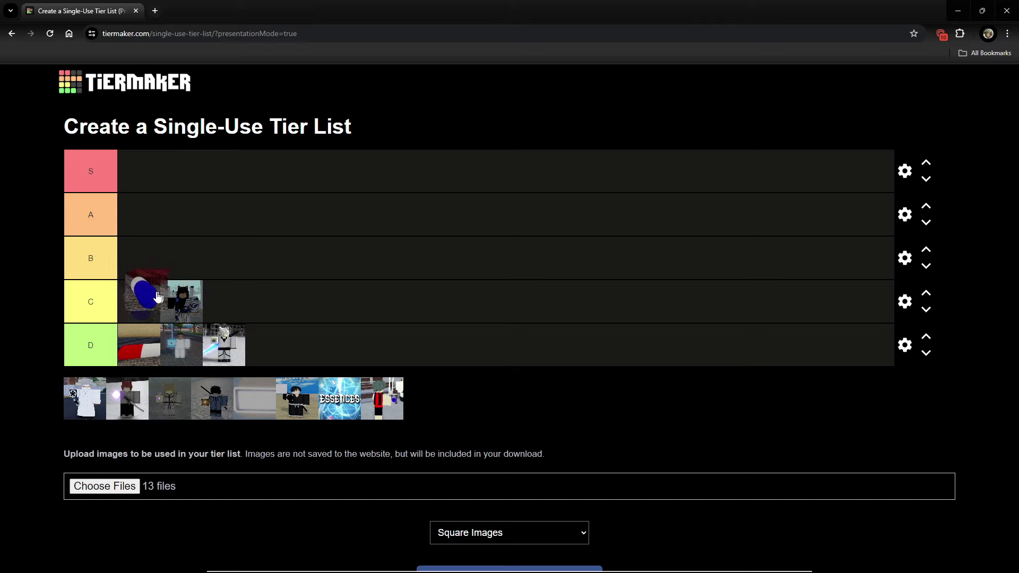
left_click_drag(174, 281, 150, 307)
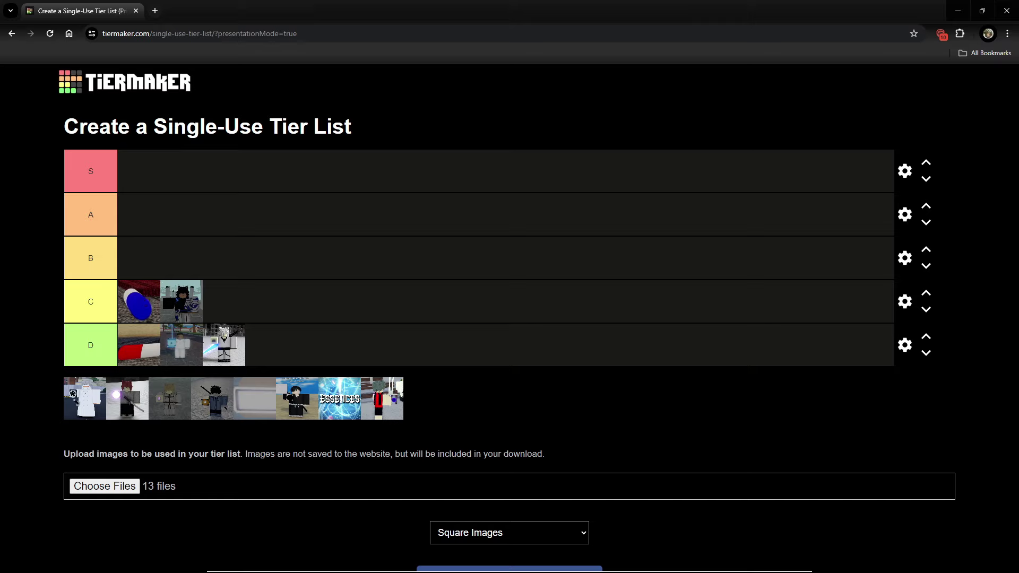
mouse_move(85, 398)
left_mouse_down()
mouse_move(548, 304)
mouse_move(104, 395)
left_mouse_up()
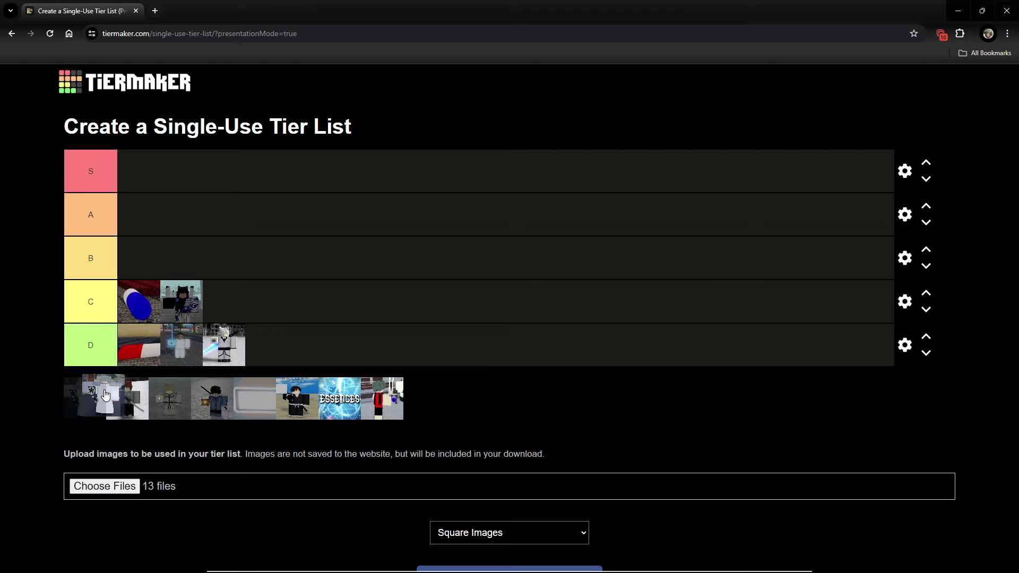
Put the white blocky figure last in row D and the purple-orb character in row A.
left_click_drag(105, 396, 386, 340)
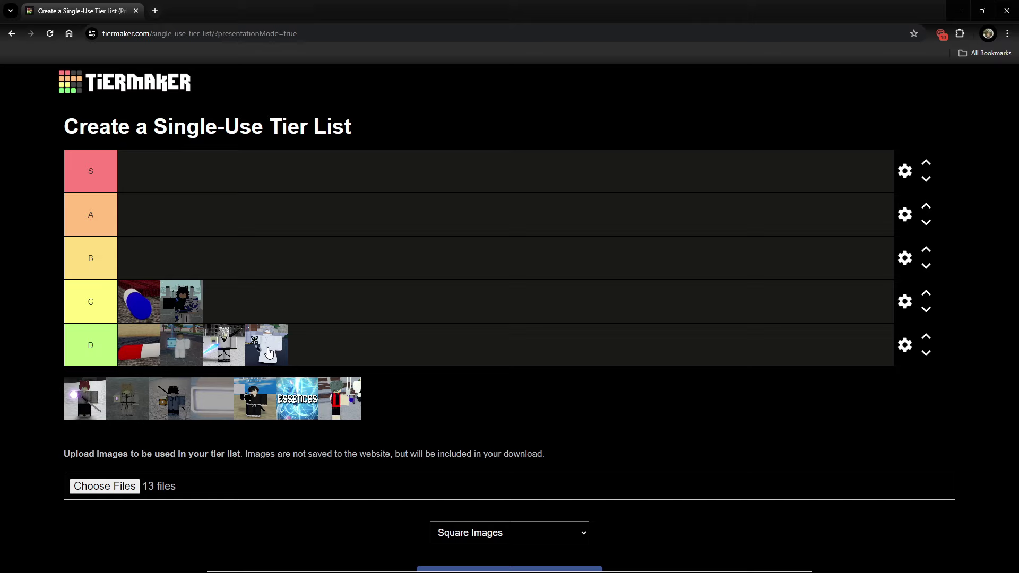
left_click_drag(273, 350, 385, 348)
mouse_move(80, 402)
left_mouse_down()
mouse_move(522, 333)
mouse_move(473, 208)
mouse_move(363, 202)
left_mouse_up()
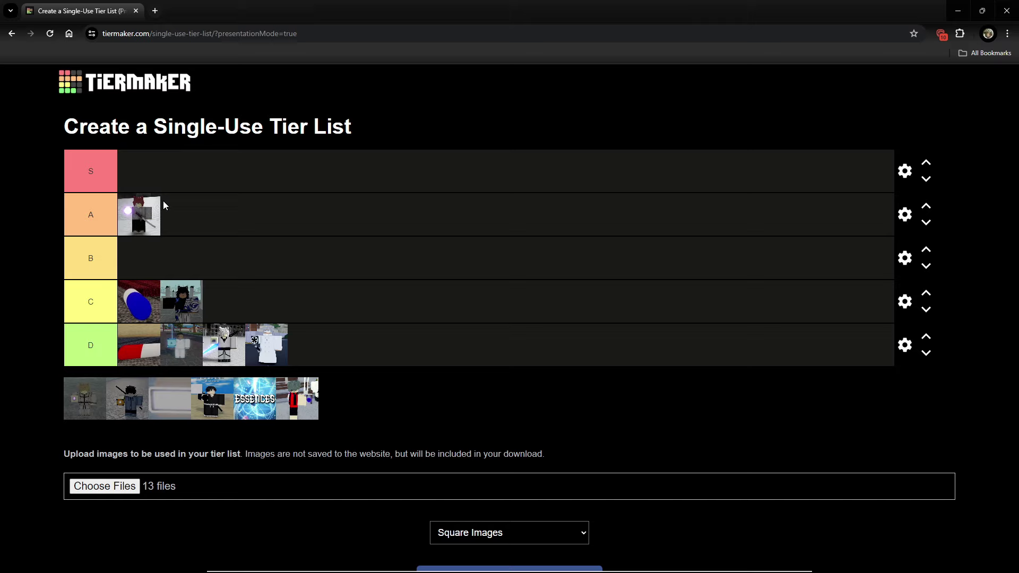
left_click_drag(140, 214, 218, 219)
left_click_drag(102, 396, 288, 202)
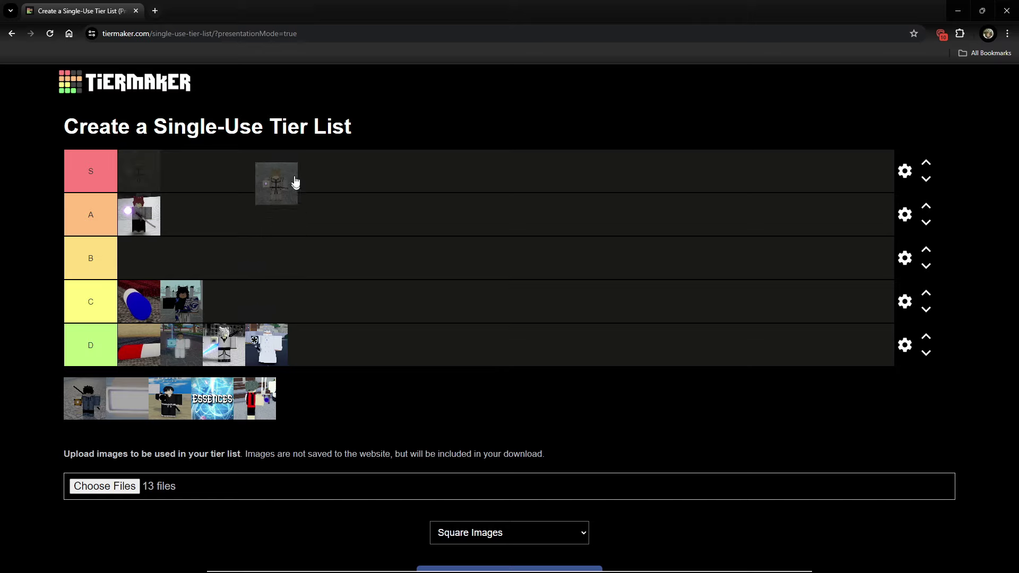
Put the grey figure in row B, with the ninja image right after it.
left_click_drag(288, 203, 241, 252)
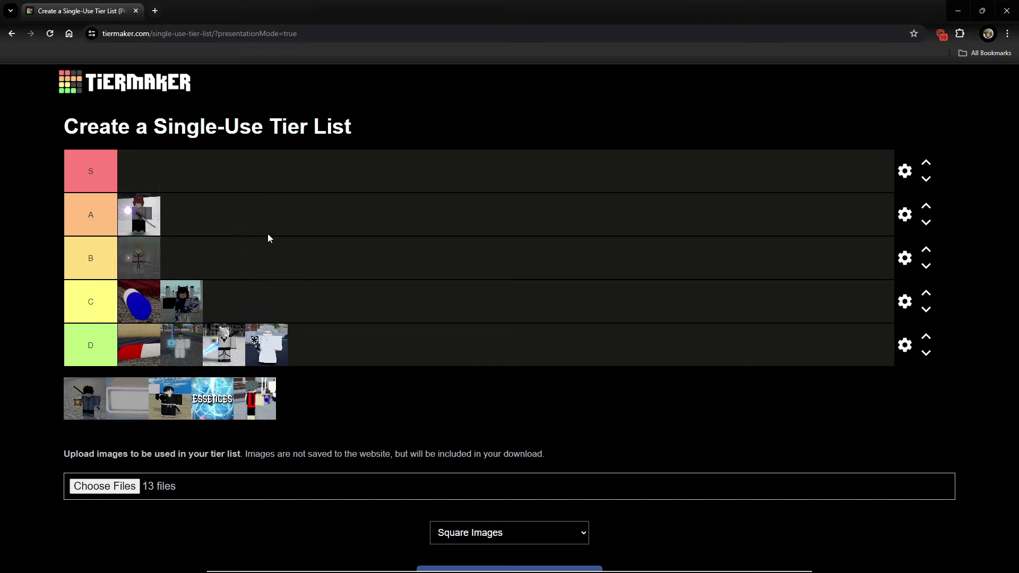
left_click_drag(88, 399, 214, 254)
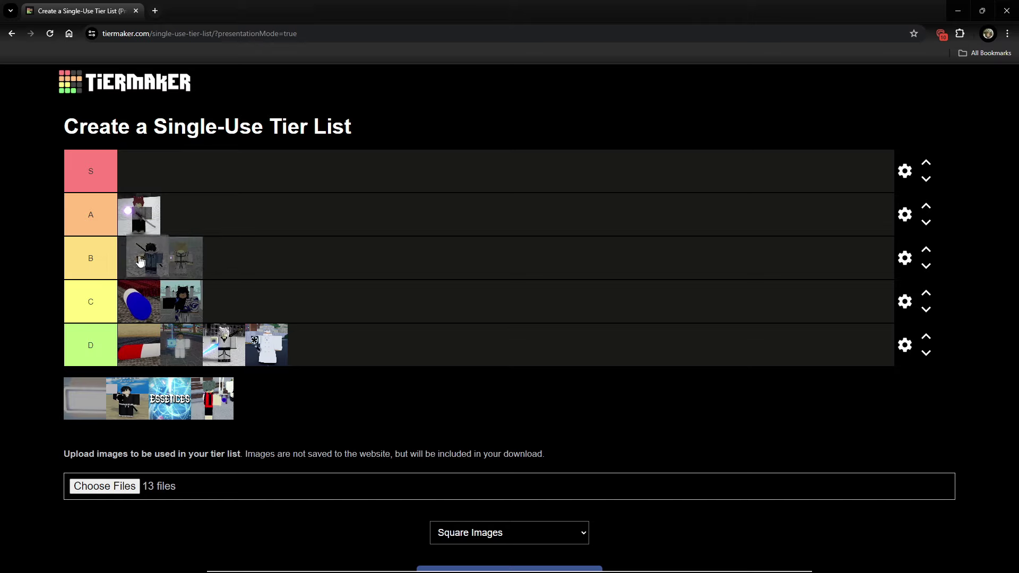
left_click_drag(213, 255, 218, 254)
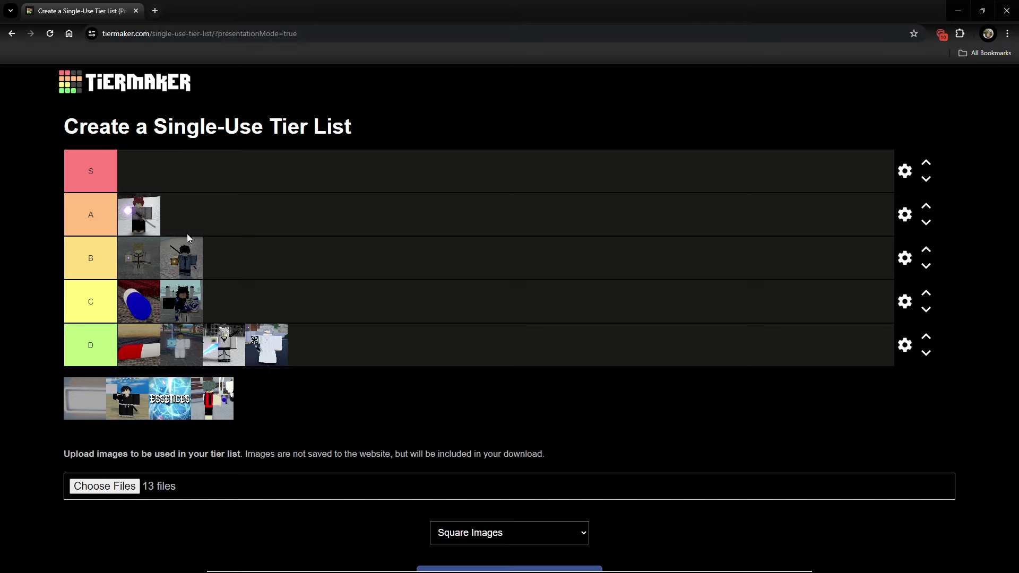
left_click_drag(150, 260, 147, 259)
Drop the pale grey image at the end of row D as its fifth item.
left_click_drag(98, 424, 438, 356)
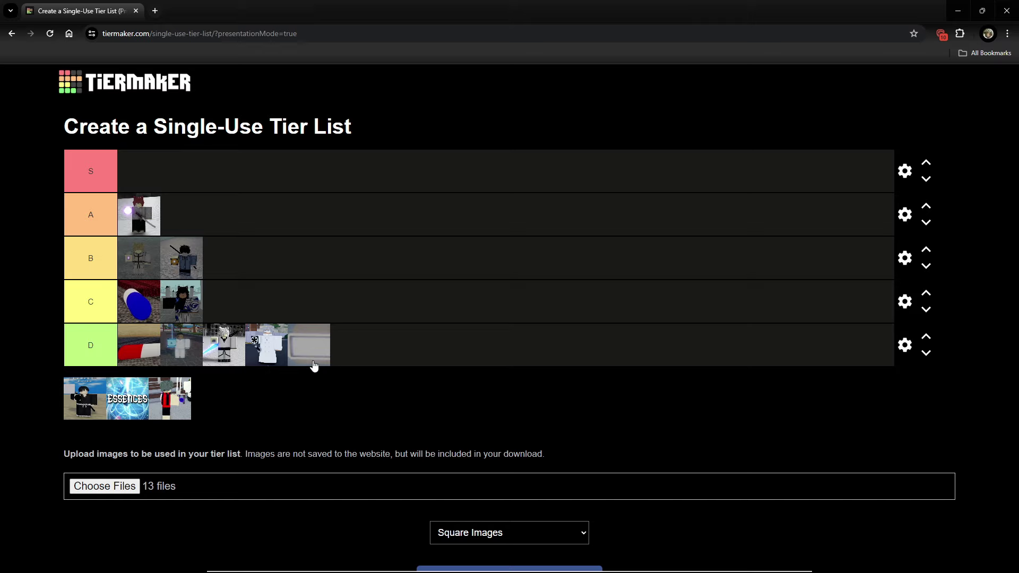
left_click_drag(309, 345, 398, 338)
Place the black-suited figure on the blue background as row A's second image.
left_click_drag(83, 408, 147, 390)
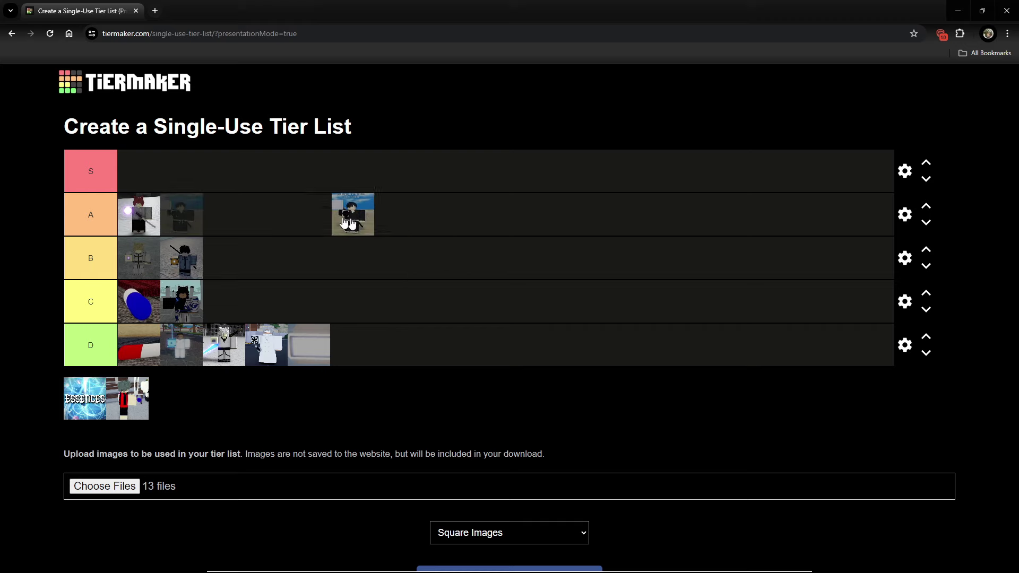
mouse_move(148, 390)
left_mouse_down()
mouse_move(135, 216)
mouse_move(232, 216)
left_mouse_up()
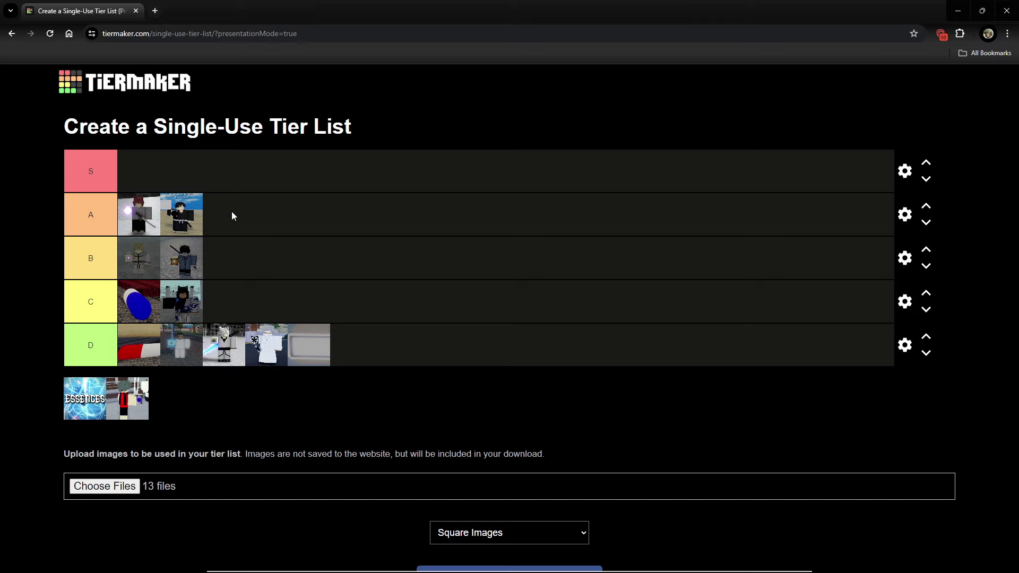
left_click_drag(136, 215, 136, 215)
left_click_drag(176, 217, 230, 212)
mouse_move(180, 216)
left_mouse_down()
mouse_move(236, 214)
mouse_move(227, 204)
mouse_move(195, 210)
left_mouse_up()
Rank the blue ESSENCES image in row S.
left_click_drag(91, 399, 212, 357)
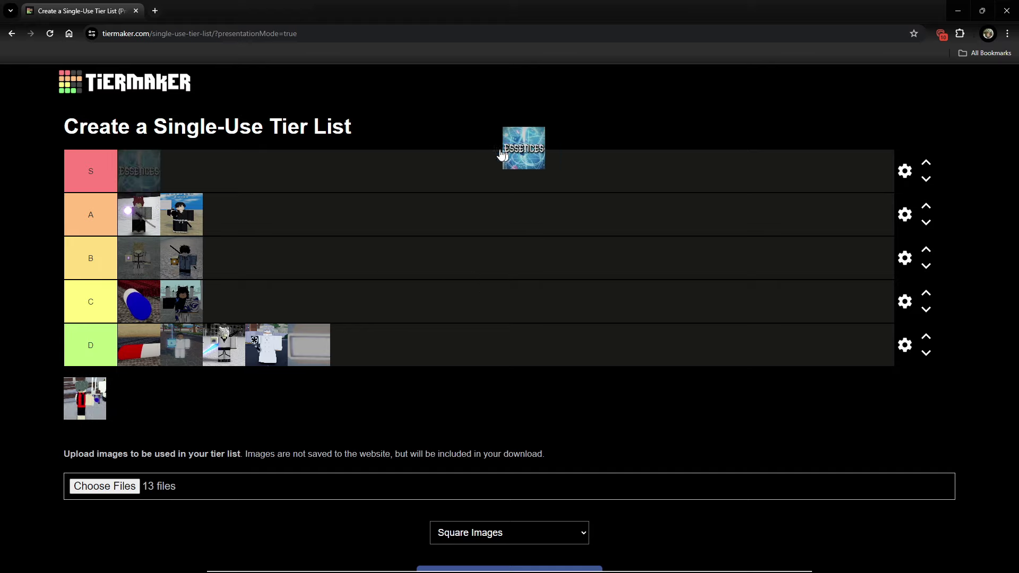
left_click_drag(211, 357, 212, 173)
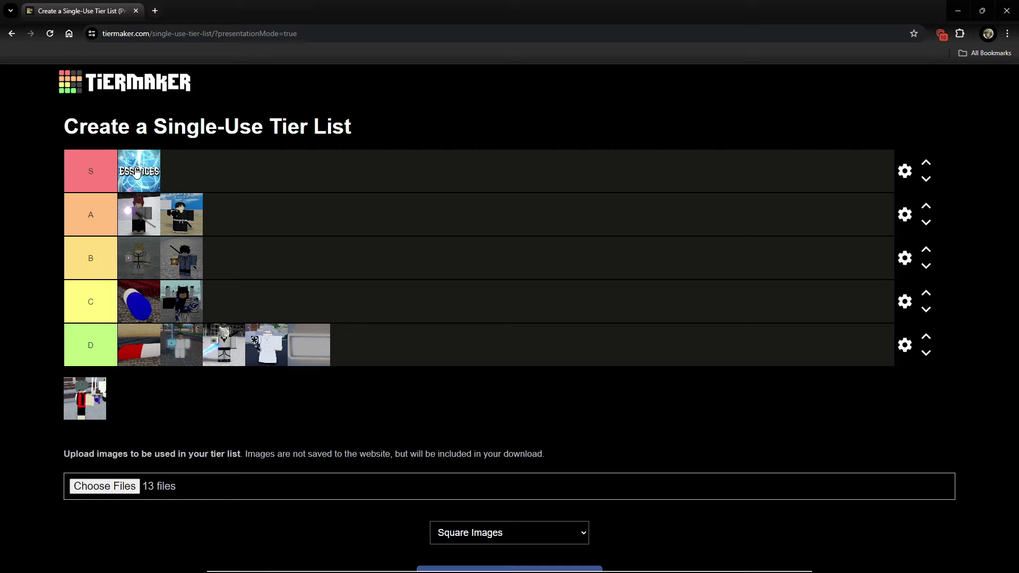
left_click_drag(136, 174, 201, 162)
left_click_drag(140, 170, 193, 166)
left_click_drag(158, 171, 250, 171)
Put the final red-and-black character image in the first slot of row A.
left_click_drag(141, 173, 224, 175)
left_click_drag(92, 403, 187, 210)
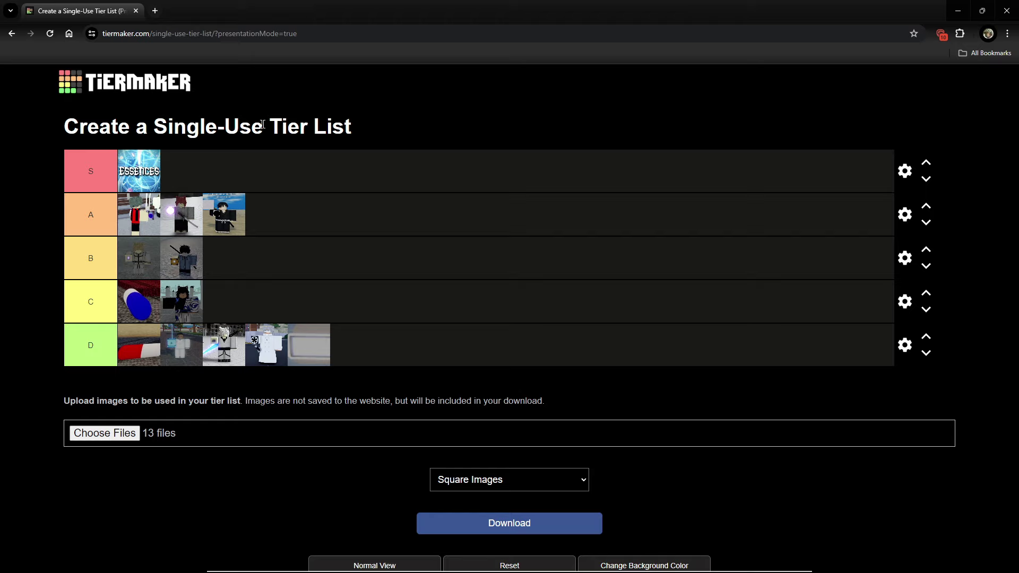
left_click_drag(60, 127, 381, 130)
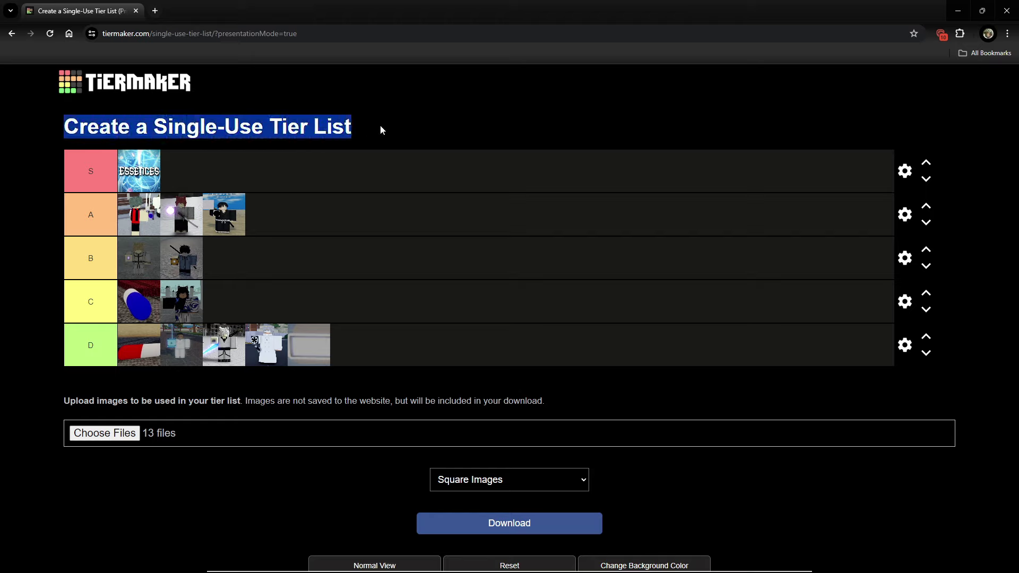
left_click(257, 121)
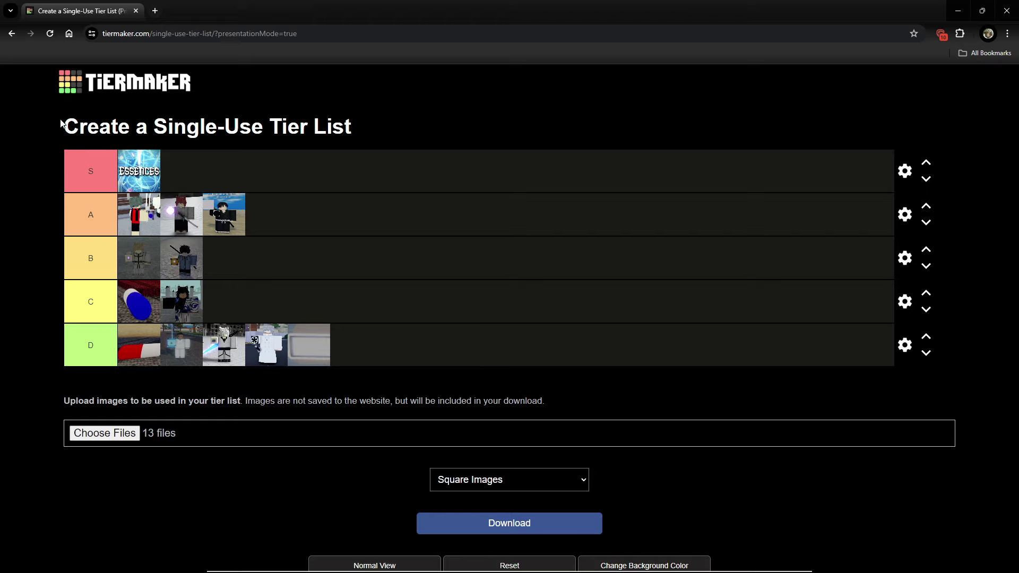
left_click_drag(61, 126, 174, 140)
left_click(146, 148)
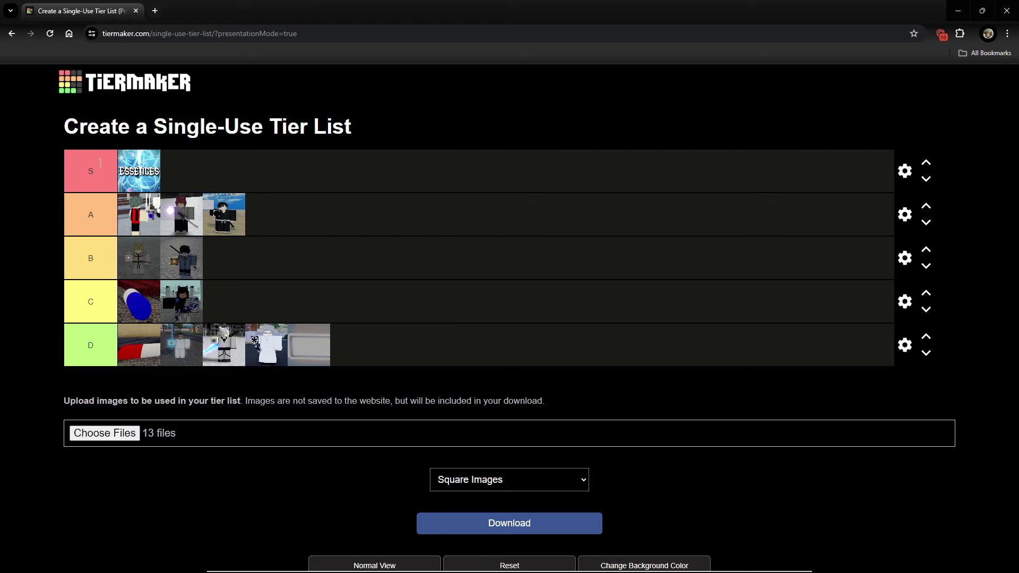